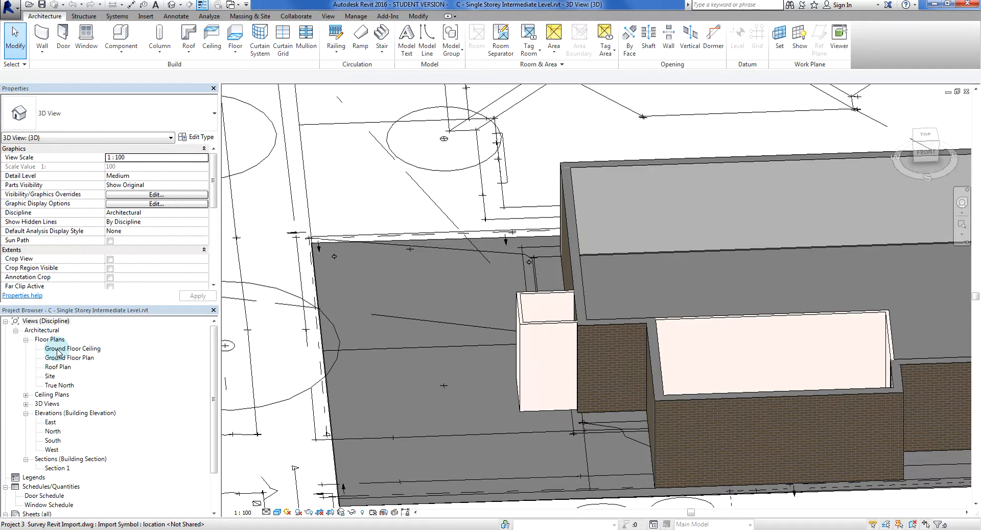
# Step: Open the Ground Floor Ceiling floor plan and hide the imported survey drawing element in this view
pyautogui.doubleClick(58, 349)
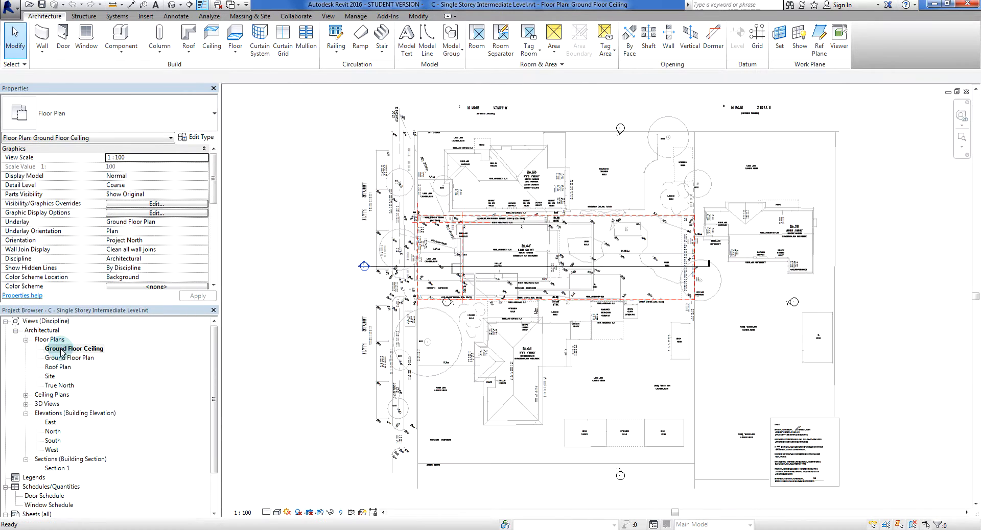
pyautogui.scroll(5, 483, 240)
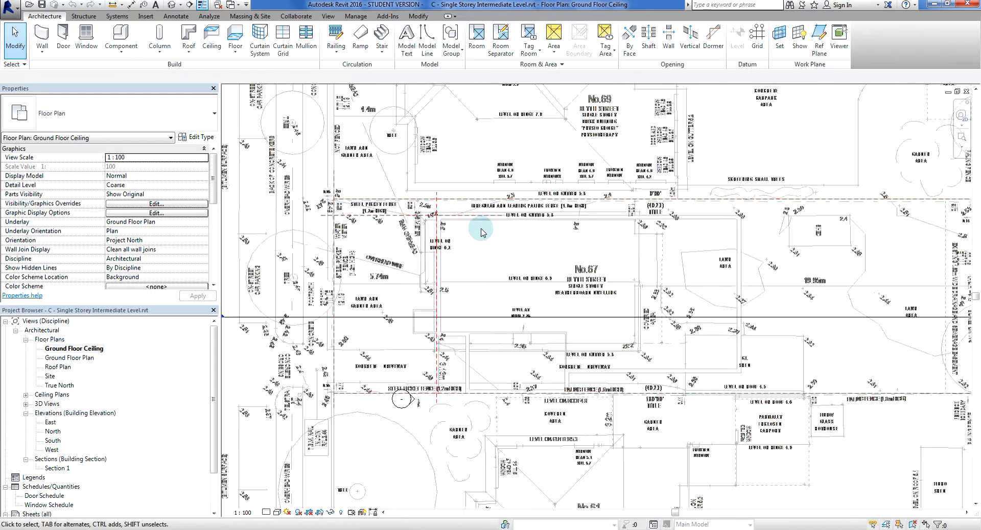
pyautogui.moveTo(483, 240); pyautogui.dragTo(520, 376, button='middle')
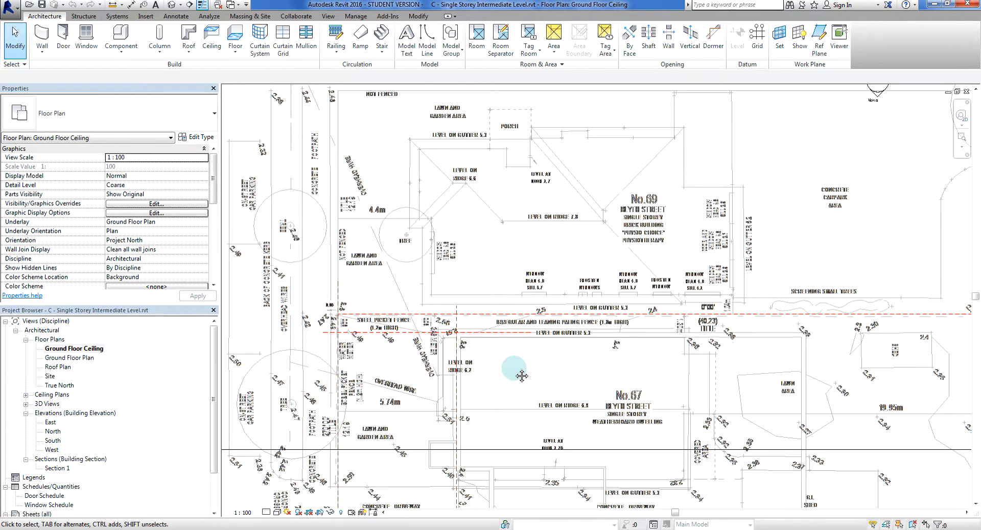
pyautogui.click(510, 220)
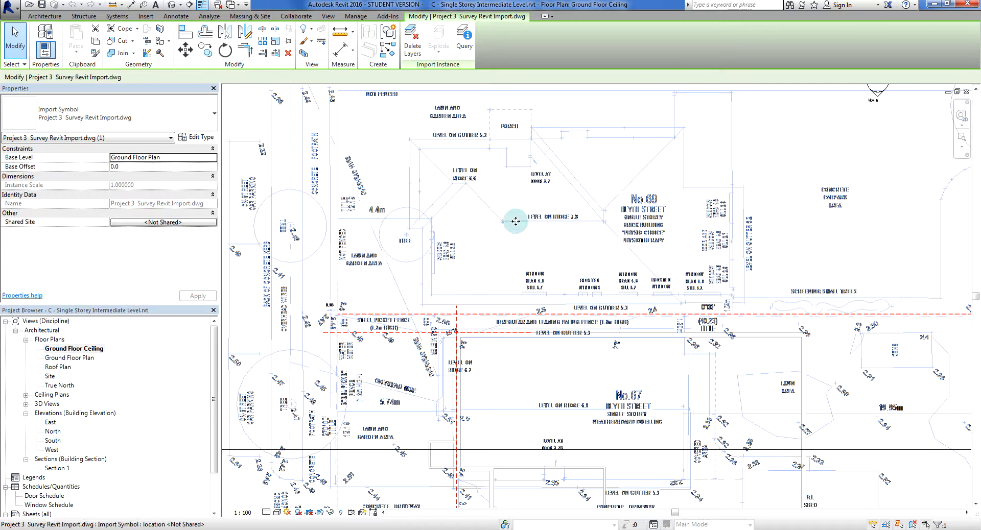
pyautogui.rightClick(478, 228)
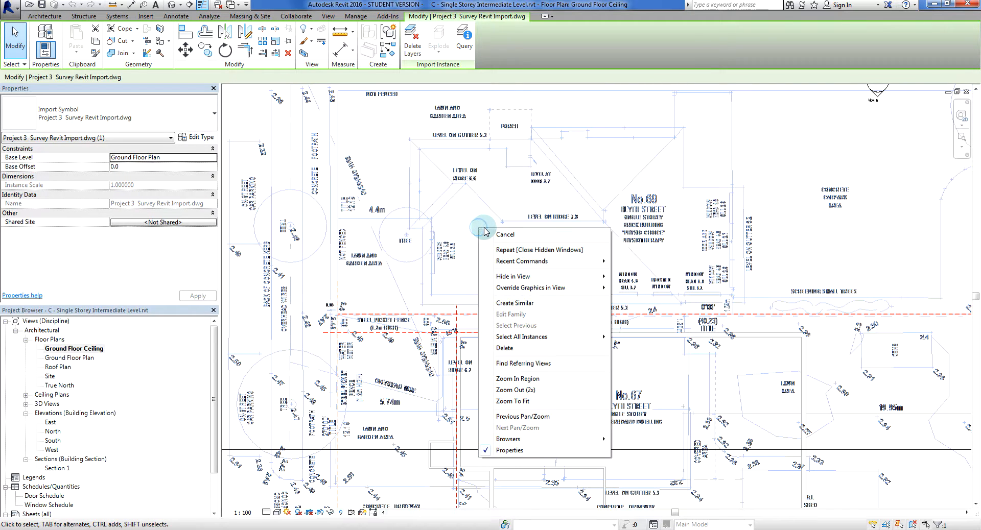
pyautogui.moveTo(512, 277)
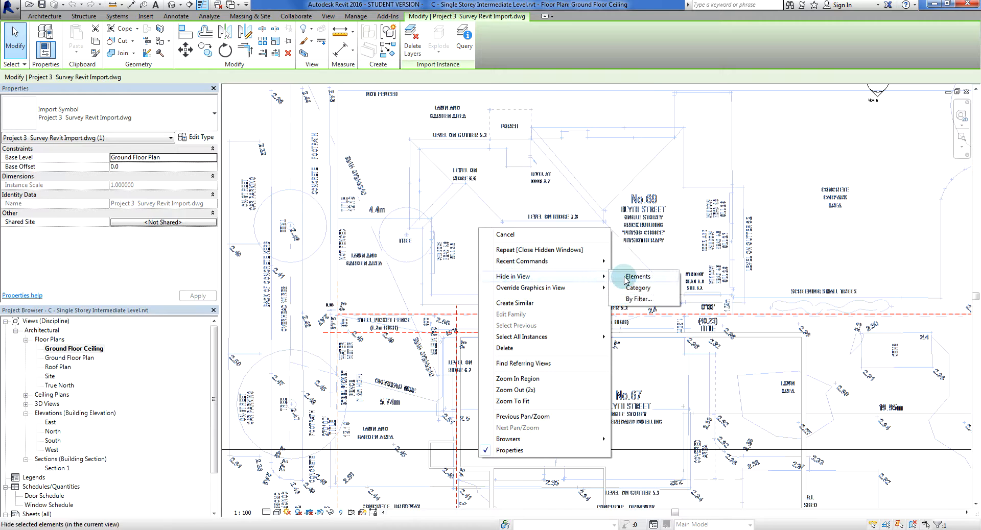
pyautogui.click(625, 278)
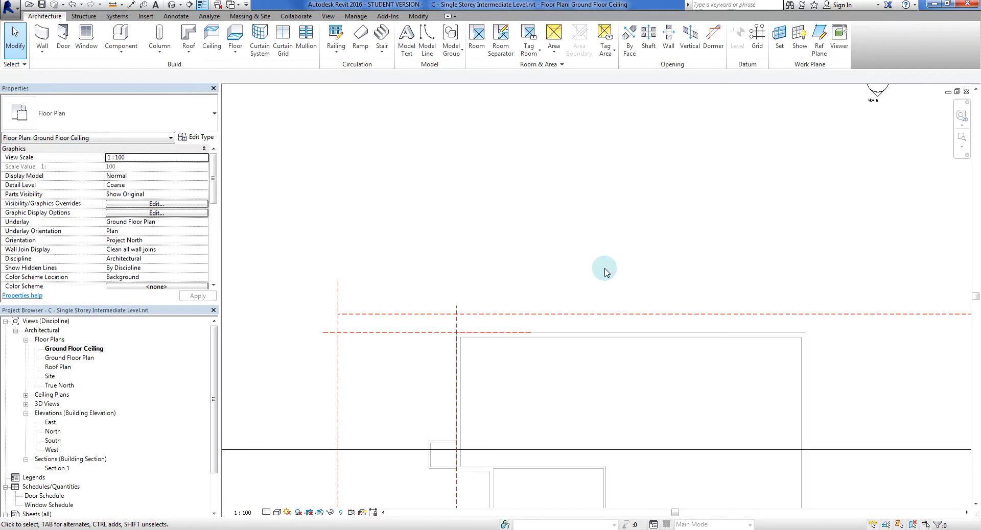
# Step: Start a roof by footprint using the Generic - 125mm basic roof type with a 600 overhang
pyautogui.scroll(-2, 587, 276)
pyautogui.moveTo(560, 340); pyautogui.dragTo(466, 281, button='middle')
pyautogui.scroll(2, 498, 284)
pyautogui.scroll(2, 466, 282)
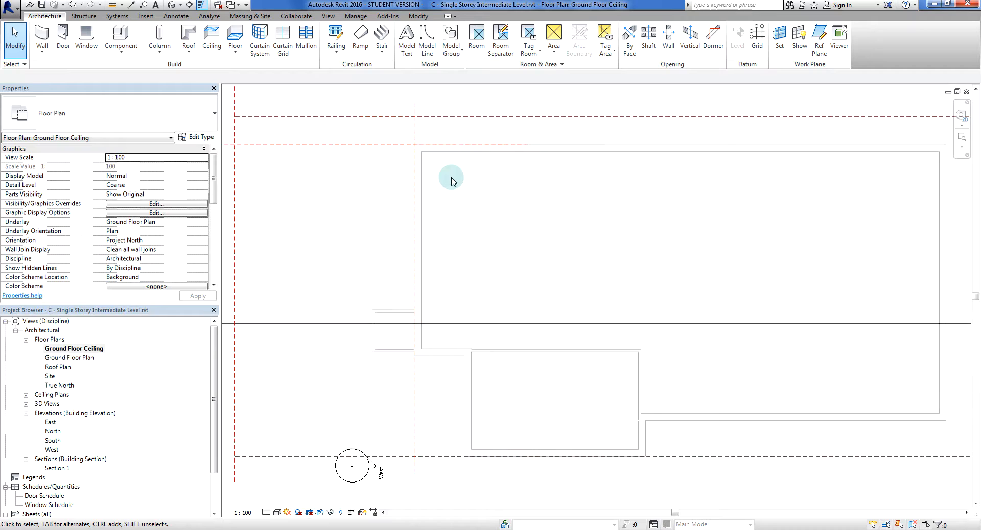
pyautogui.scroll(-1, 707, 177)
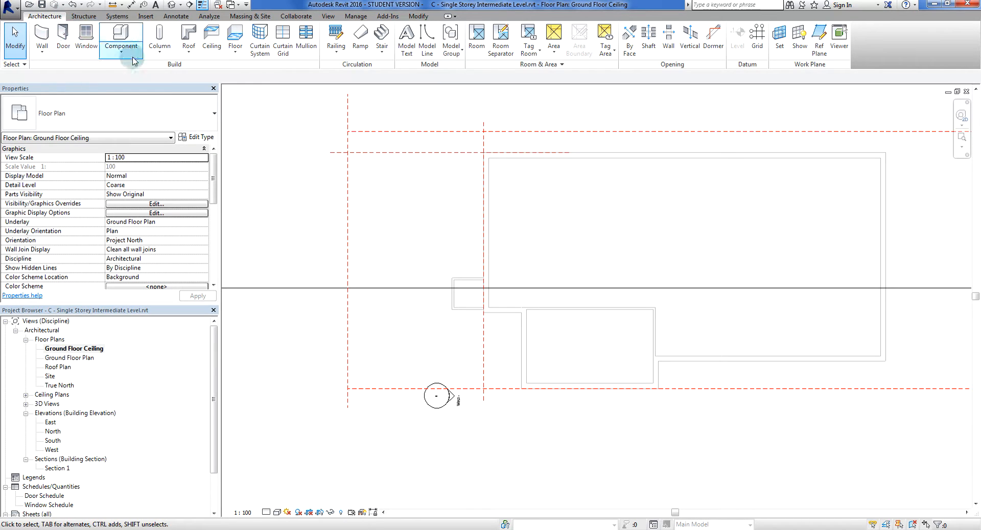
pyautogui.click(194, 55)
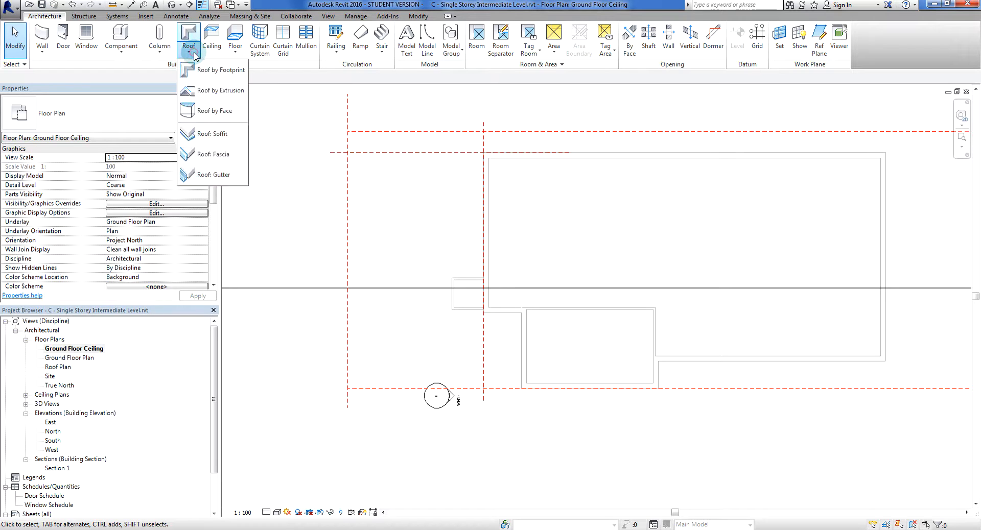
pyautogui.click(220, 71)
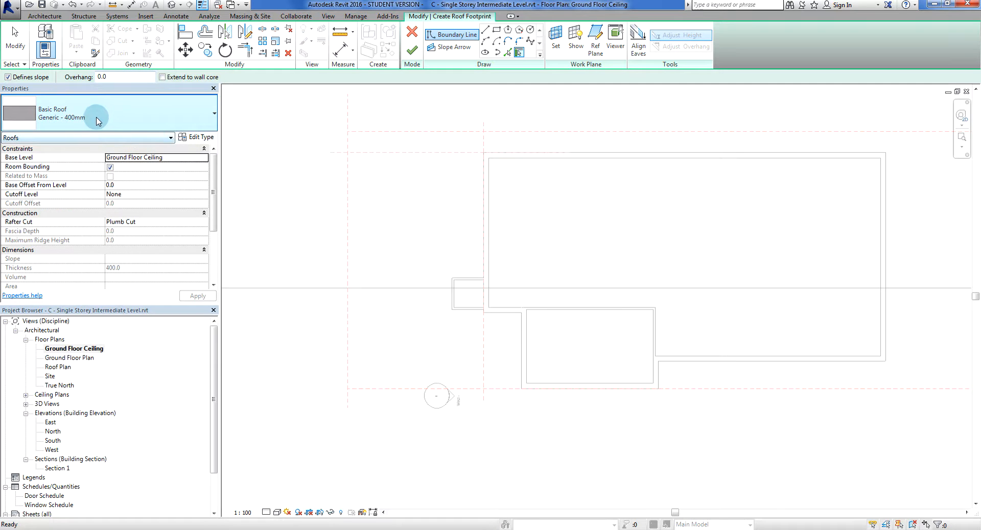
pyautogui.click(160, 114)
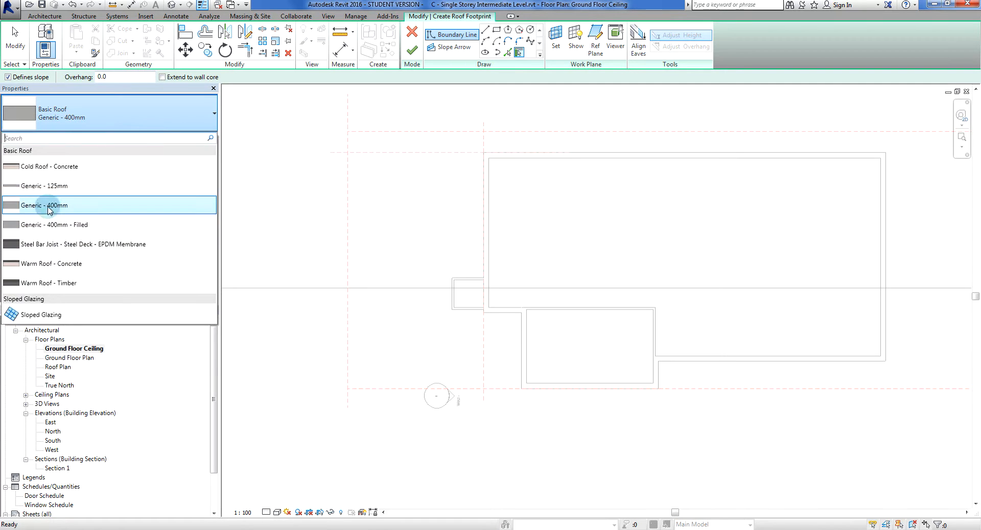
pyautogui.click(89, 187)
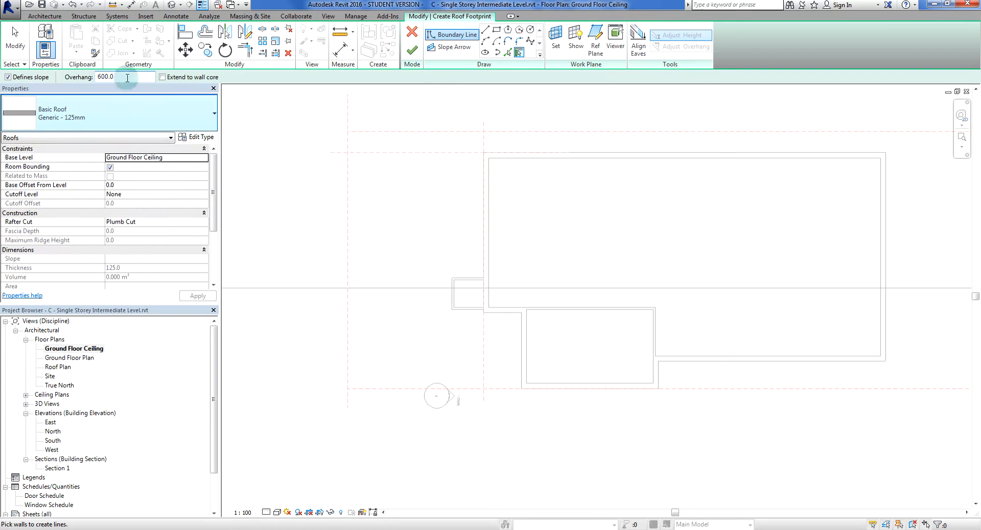
# Step: Create sloped roof boundary lines by picking the north and east walls of the main block
pyautogui.moveTo(388, 206); pyautogui.dragTo(303, 211, button='middle')
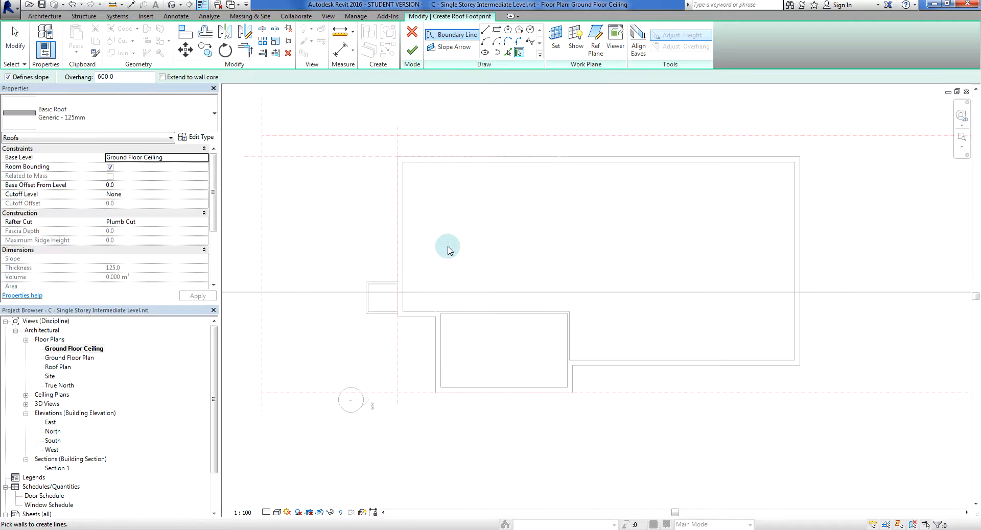
pyautogui.scroll(2, 460, 170)
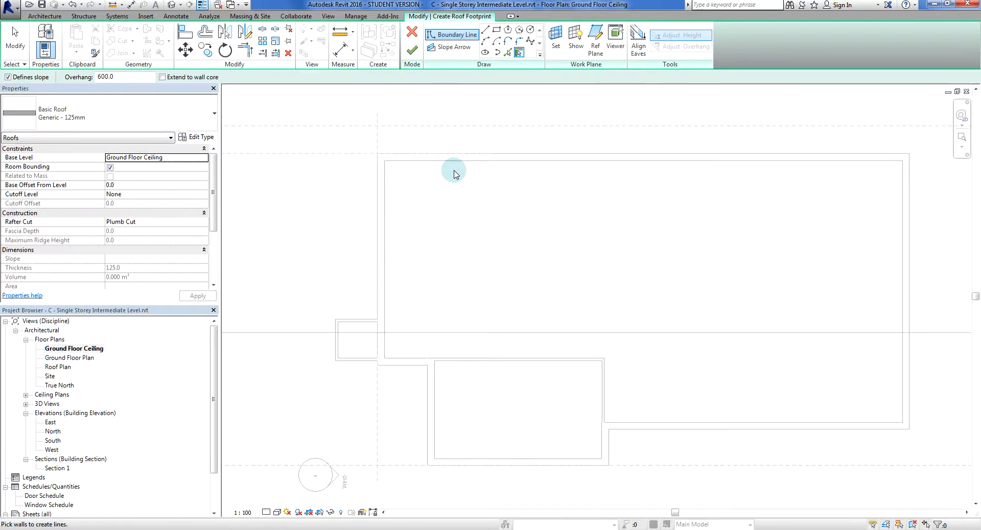
pyautogui.moveTo(453, 174); pyautogui.dragTo(541, 227, button='middle')
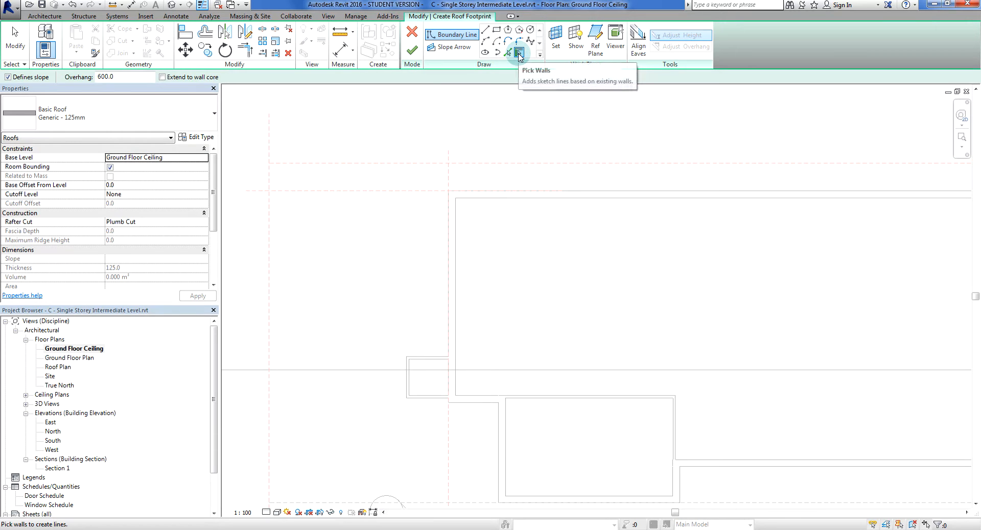
pyautogui.click(476, 193)
pyautogui.moveTo(813, 309); pyautogui.dragTo(416, 259, button='middle')
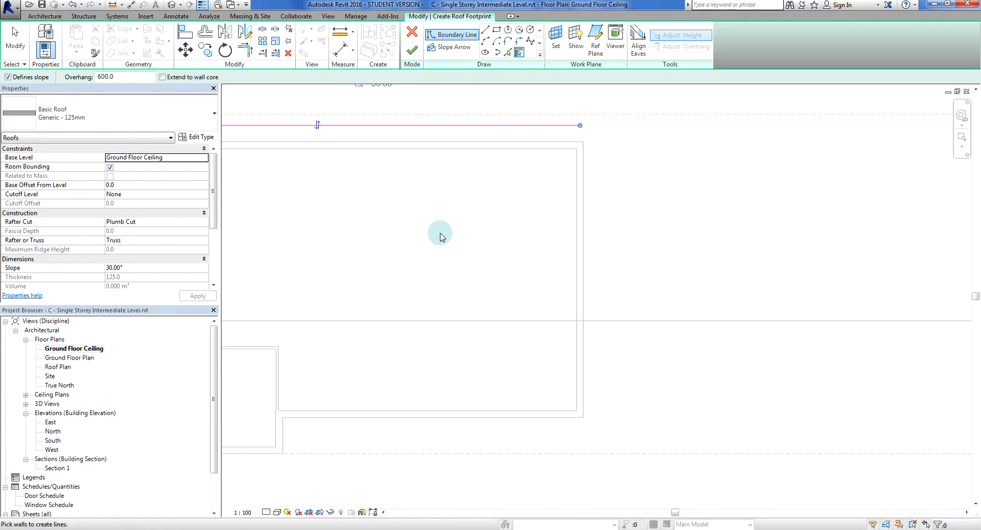
pyautogui.click(580, 191)
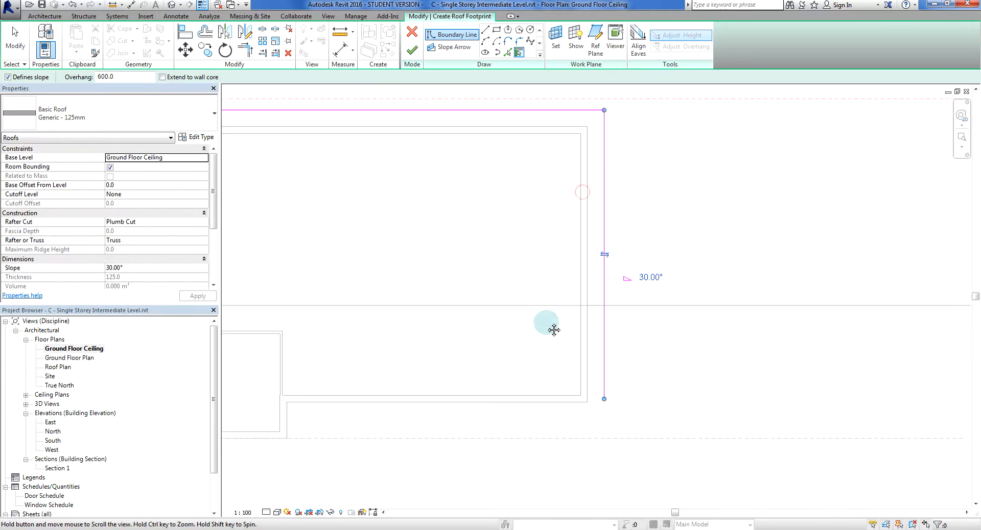
# Step: Add roof boundary lines from the main block's south wall and the short east wall of the projecting room
pyautogui.moveTo(547, 324); pyautogui.dragTo(628, 193, button='middle')
pyautogui.scroll(2, 428, 322)
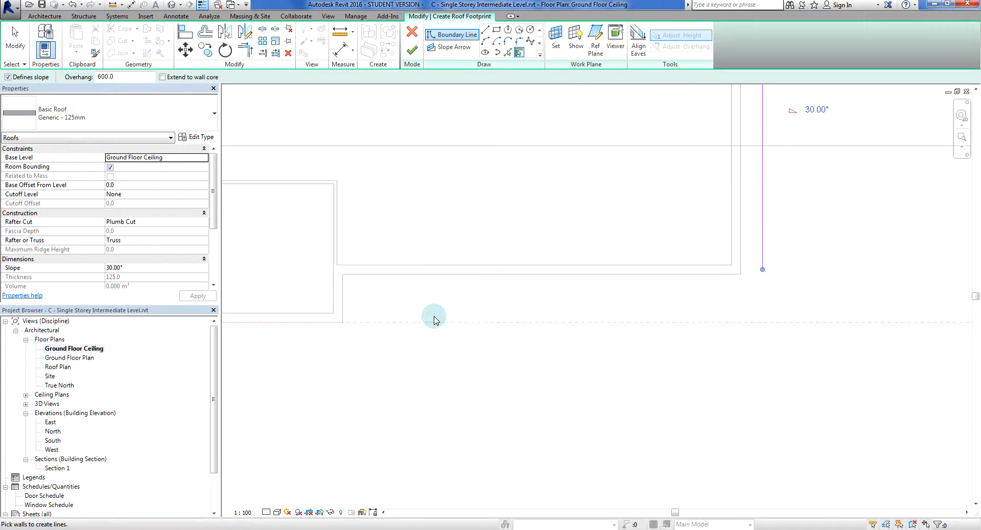
pyautogui.click(462, 275)
pyautogui.moveTo(355, 328); pyautogui.dragTo(557, 289, button='middle')
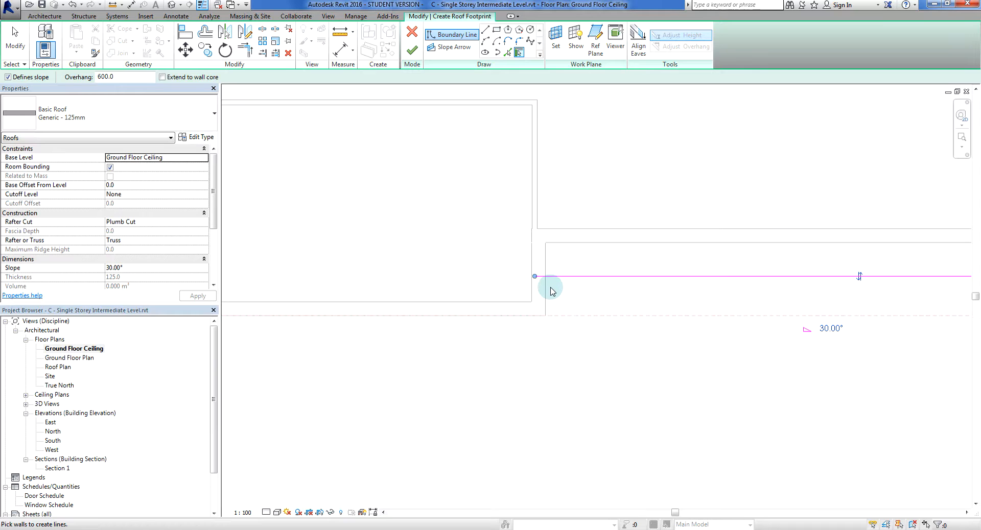
pyautogui.scroll(-2, 546, 342)
pyautogui.moveTo(488, 358); pyautogui.dragTo(758, 379, button='middle')
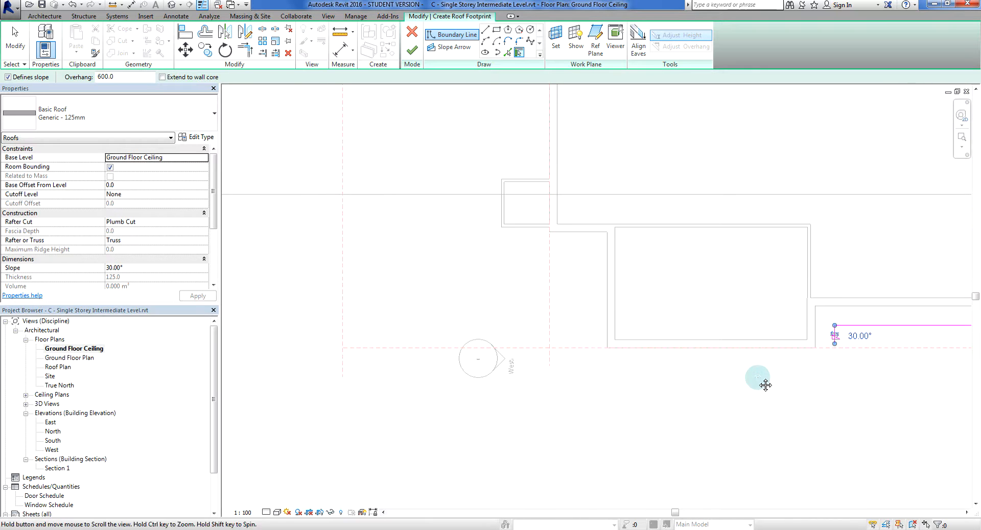
# Step: Add roof boundary lines from the projecting room's west wall and the short wall between it and the small west projection
pyautogui.scroll(2, 577, 316)
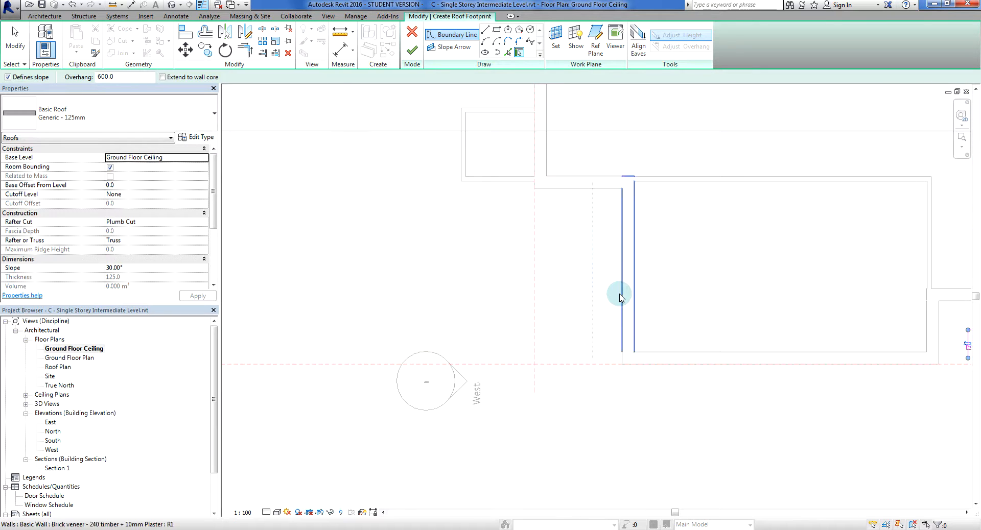
pyautogui.moveTo(536, 284); pyautogui.dragTo(557, 368, button='middle')
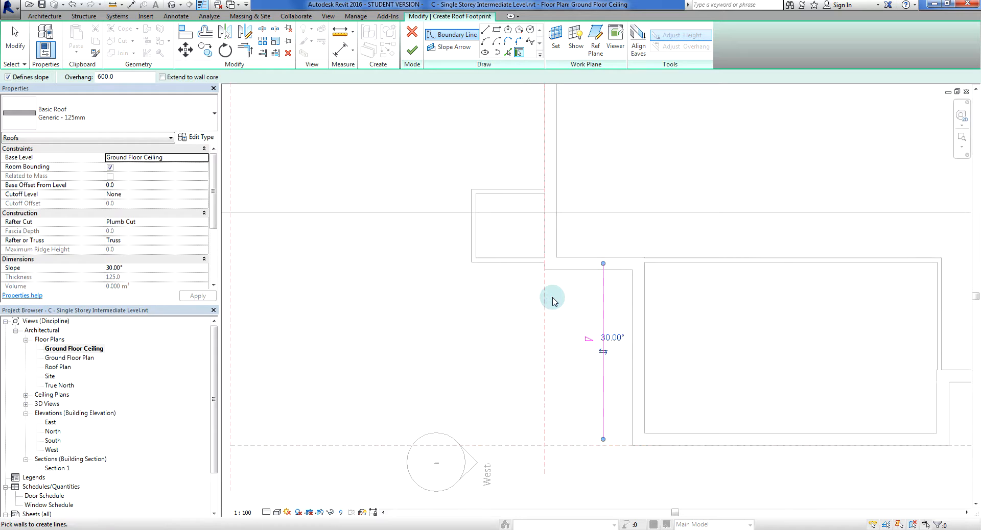
pyautogui.moveTo(554, 296); pyautogui.dragTo(649, 369, button='middle')
pyautogui.scroll(1, 640, 363)
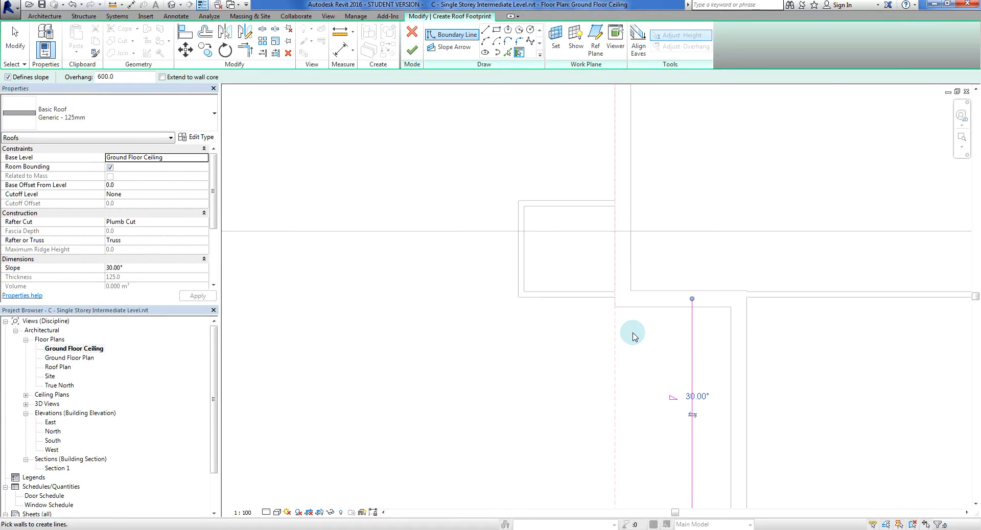
pyautogui.click(655, 312)
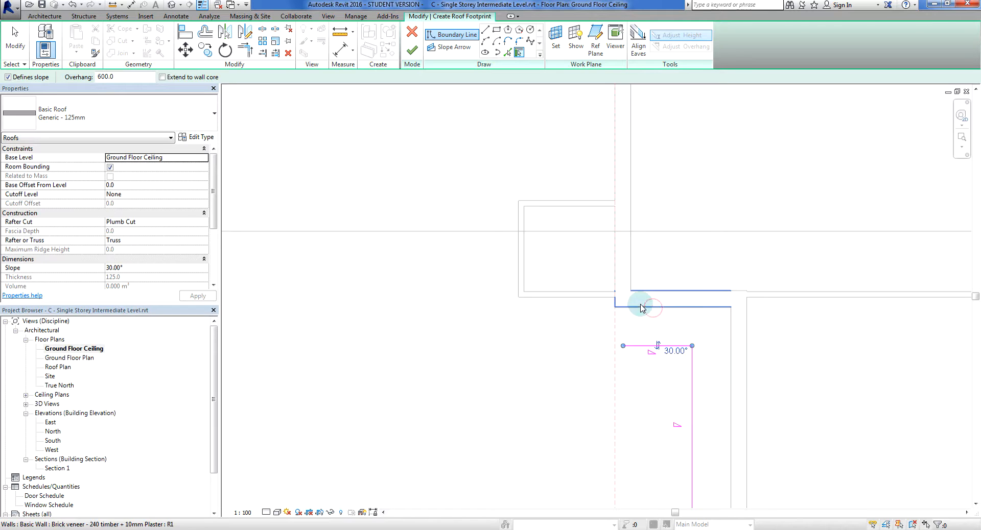
# Step: Add roof boundary lines from the west and north stud walls of the small west projection
pyautogui.moveTo(556, 346); pyautogui.dragTo(565, 376, button='middle')
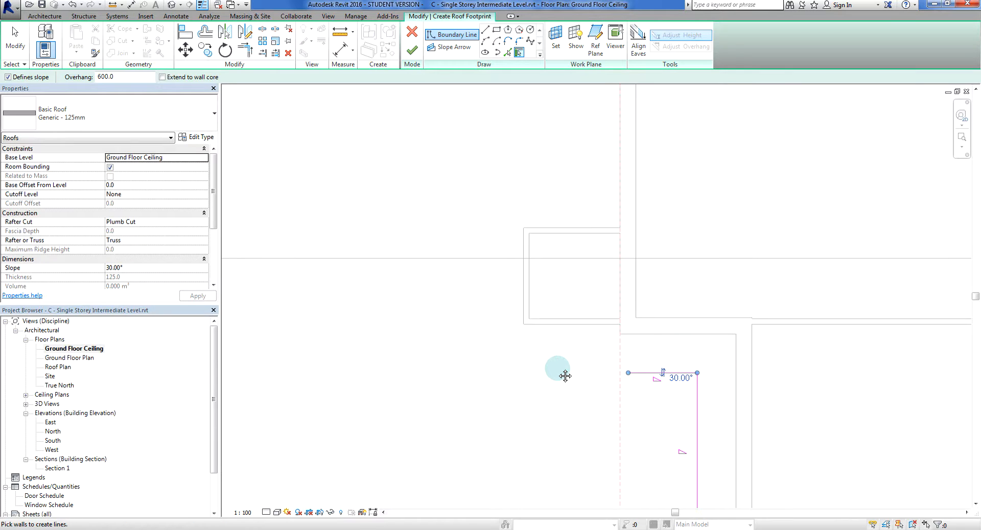
pyautogui.scroll(2, 539, 328)
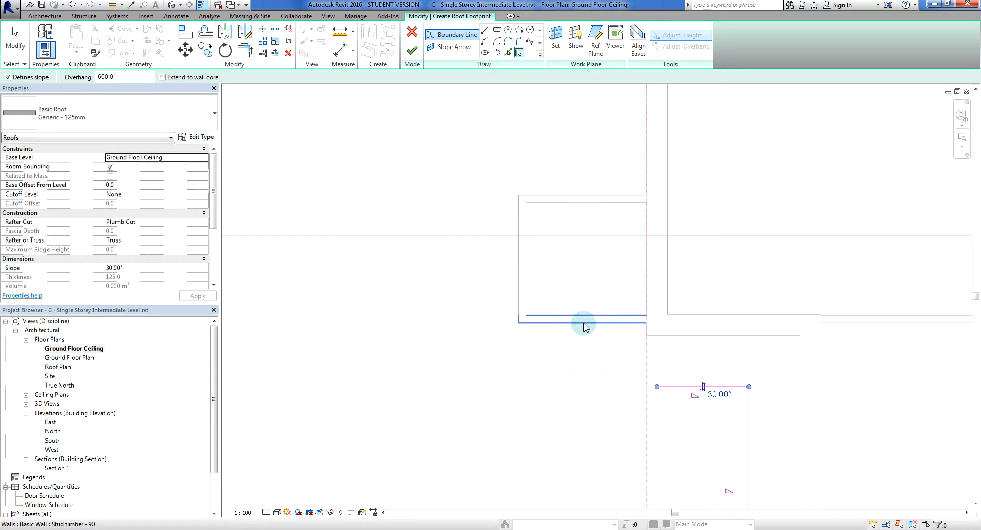
pyautogui.click(519, 282)
pyautogui.scroll(-1, 550, 281)
pyautogui.moveTo(550, 281); pyautogui.dragTo(517, 395, button='middle')
pyautogui.click(530, 325)
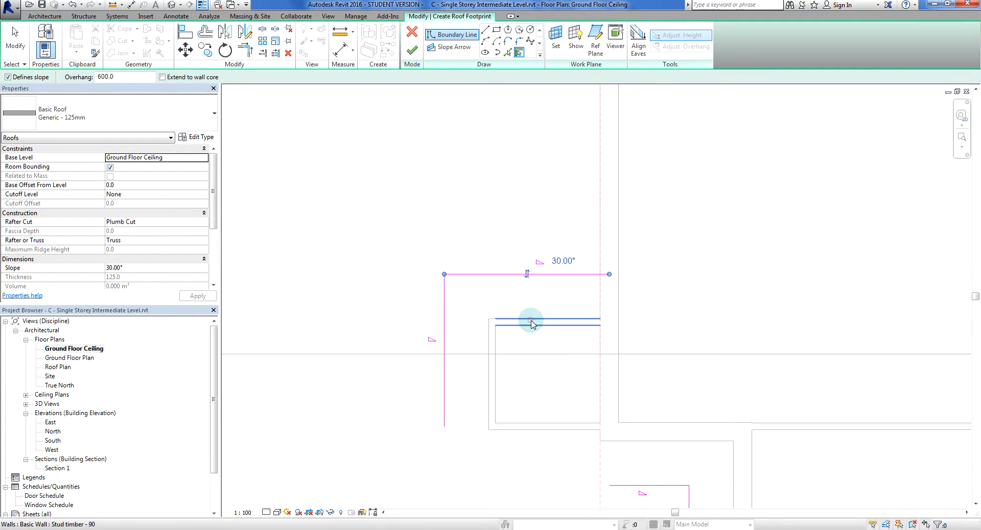
# Step: Add a roof boundary line from the long west wall of the main block
pyautogui.scroll(-1, 528, 309)
pyautogui.moveTo(528, 250); pyautogui.dragTo(513, 383, button='middle')
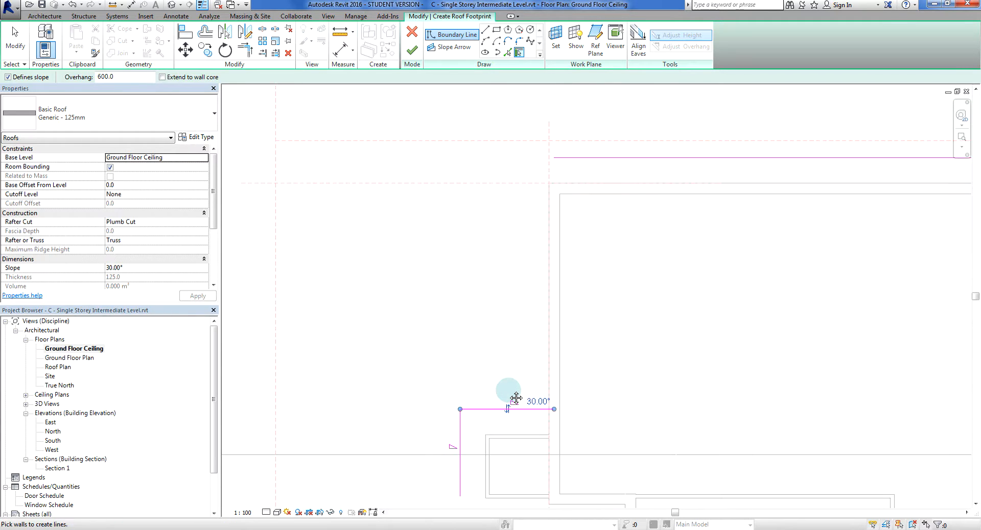
pyautogui.click(549, 304)
pyautogui.scroll(-1, 650, 379)
pyautogui.moveTo(650, 379); pyautogui.dragTo(648, 306, button='middle')
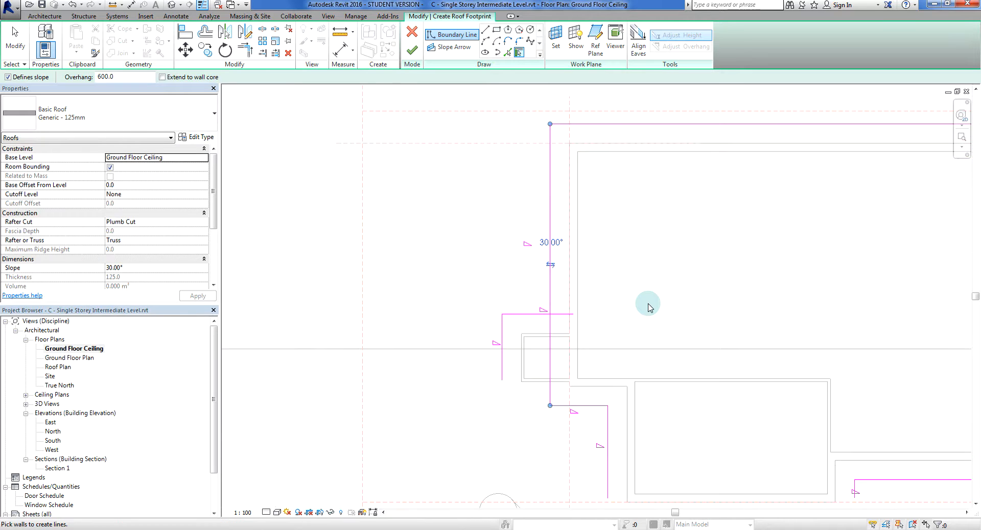
# Step: Trim the small west projection's north boundary line and the main block's long west boundary line to a corner
pyautogui.scroll(1, 509, 429)
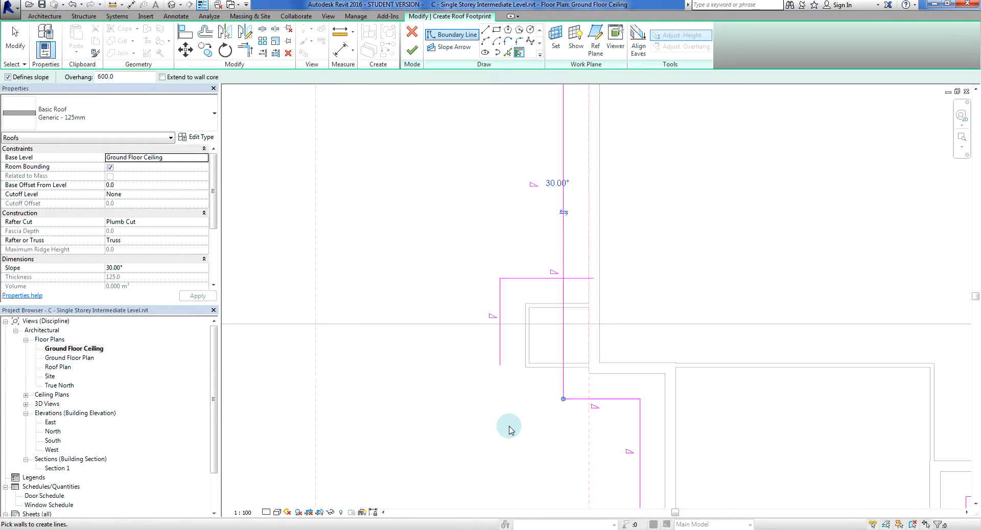
pyautogui.scroll(-2, 510, 429)
pyautogui.moveTo(518, 428); pyautogui.dragTo(469, 384, button='middle')
pyautogui.scroll(3, 473, 298)
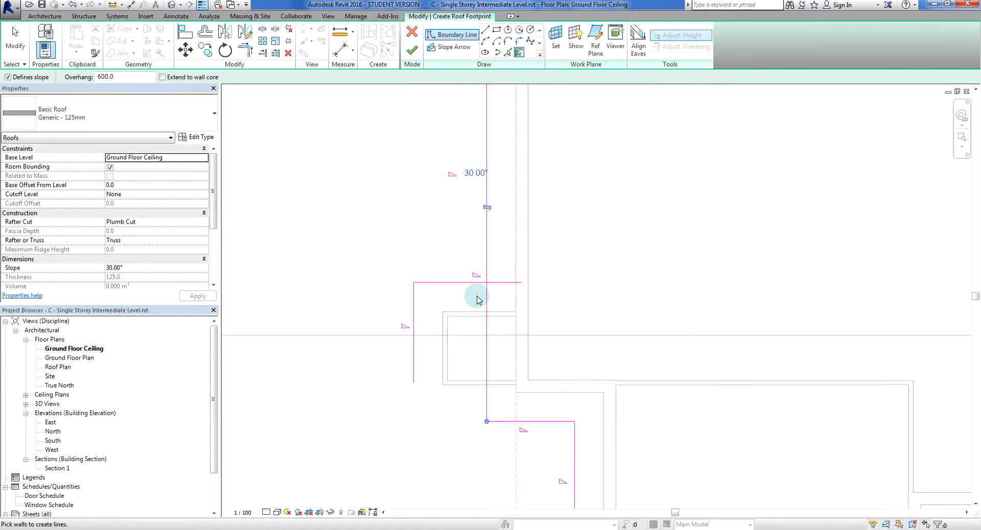
pyautogui.scroll(1, 480, 325)
pyautogui.scroll(-1, 481, 325)
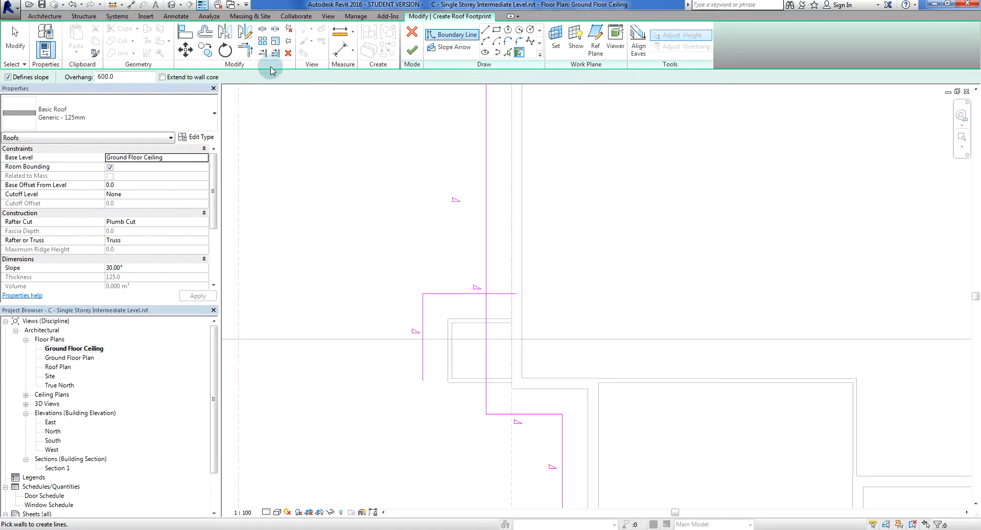
pyautogui.click(243, 54)
pyautogui.scroll(2, 429, 291)
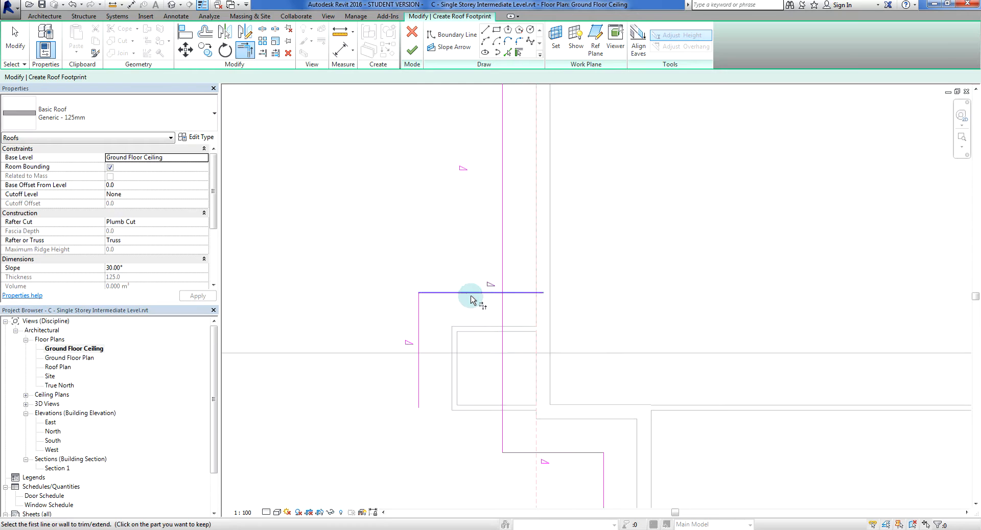
pyautogui.click(466, 291)
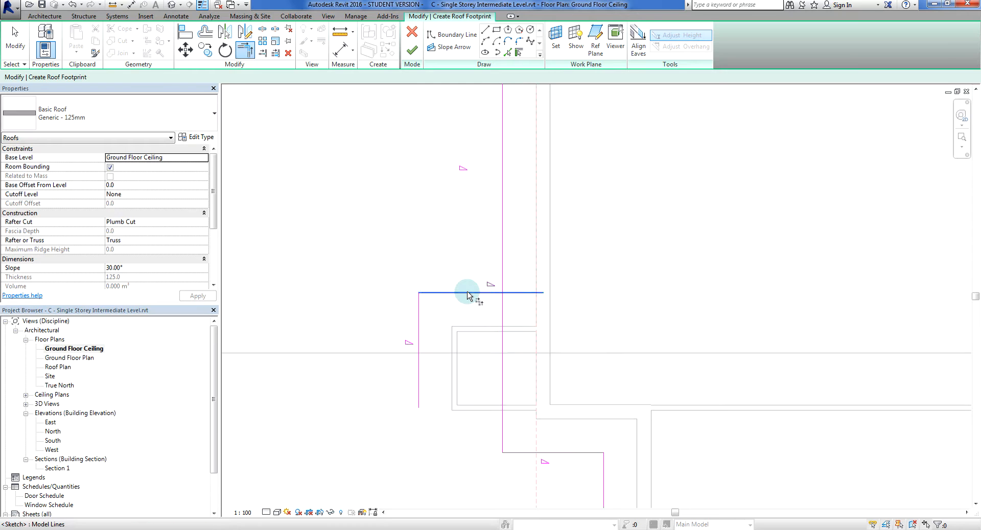
pyautogui.click(502, 282)
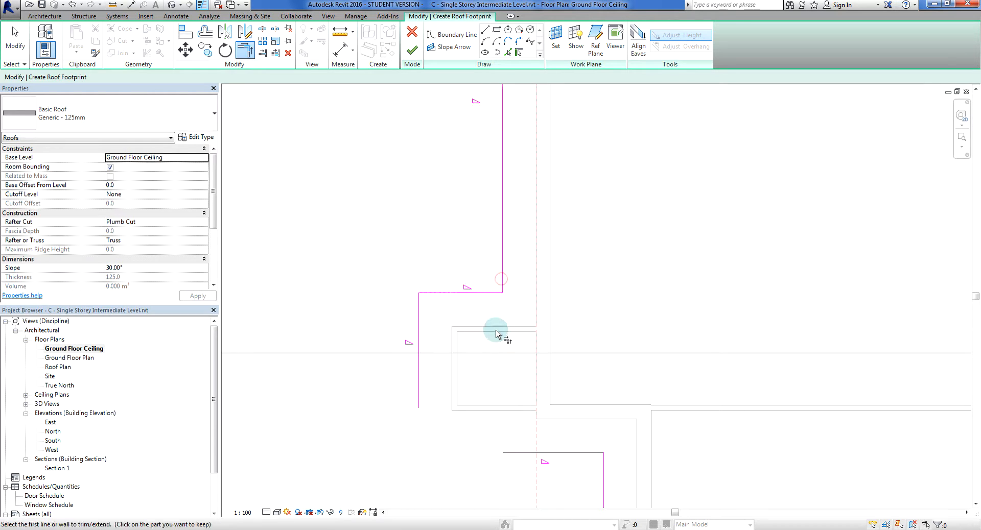
# Step: Trim the small projection's west boundary line and the short boundary line south of it to a corner
pyautogui.moveTo(449, 344); pyautogui.dragTo(445, 285, button='middle')
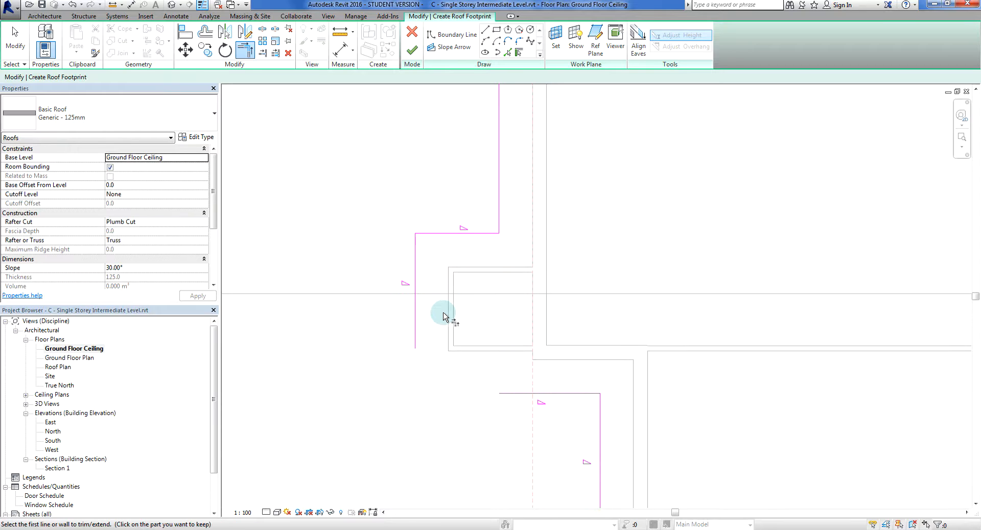
pyautogui.click(415, 322)
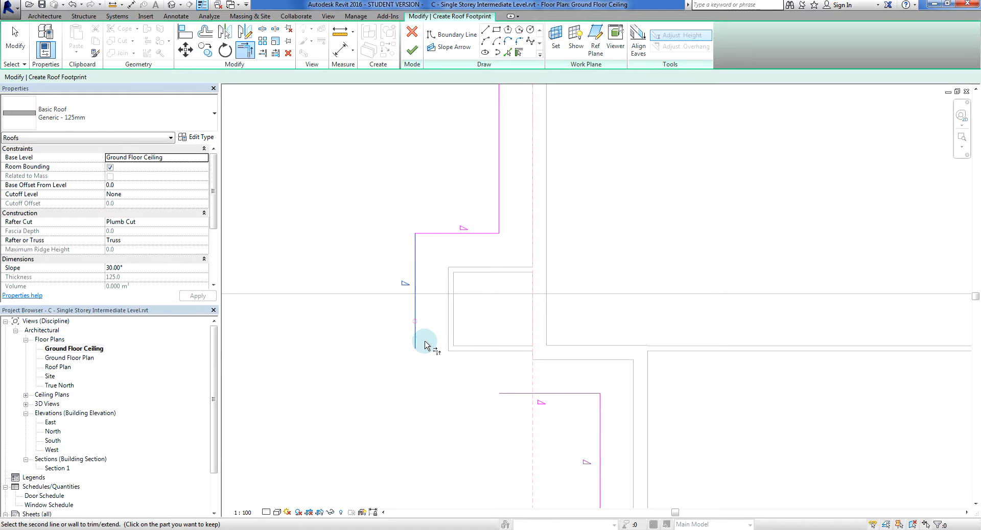
pyautogui.click(508, 394)
pyautogui.scroll(1, 489, 415)
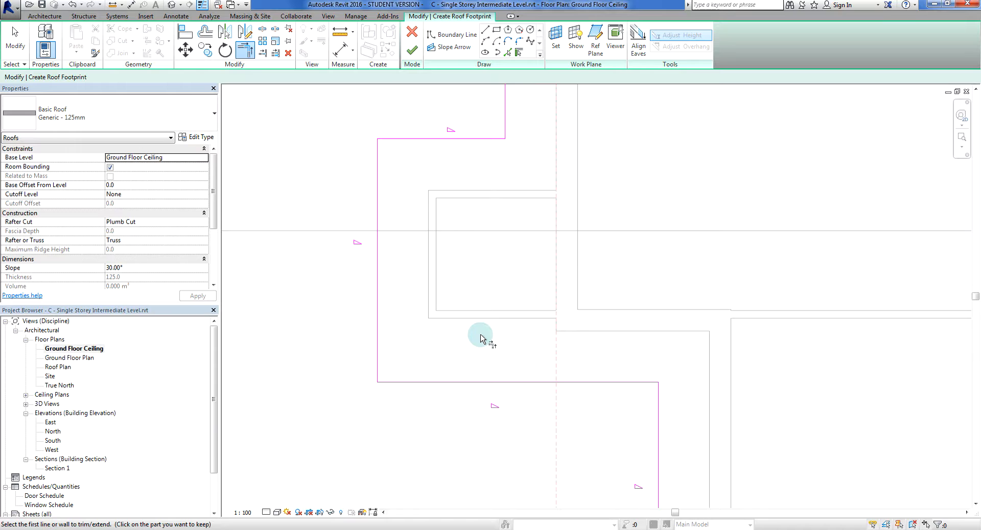
pyautogui.scroll(1, 496, 347)
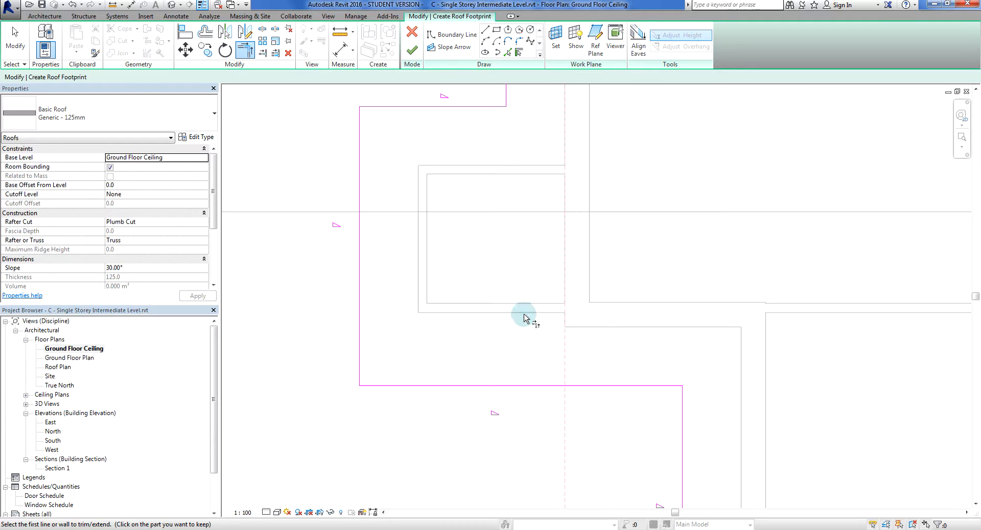
# Step: Add a roof boundary line with an overhang of 0 from the projecting room's south wall, using Pick Walls
pyautogui.scroll(-5, 467, 343)
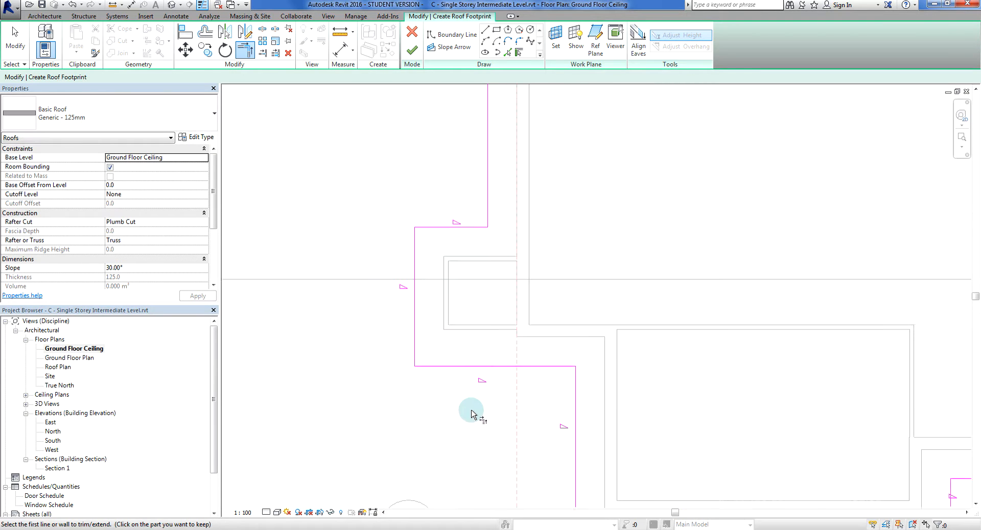
pyautogui.moveTo(471, 409)
pyautogui.mouseDown(button='middle')
pyautogui.moveTo(466, 333)
pyautogui.moveTo(408, 314)
pyautogui.mouseUp(button='middle')
pyautogui.scroll(-2, 468, 377)
pyautogui.moveTo(565, 409); pyautogui.dragTo(549, 393, button='middle')
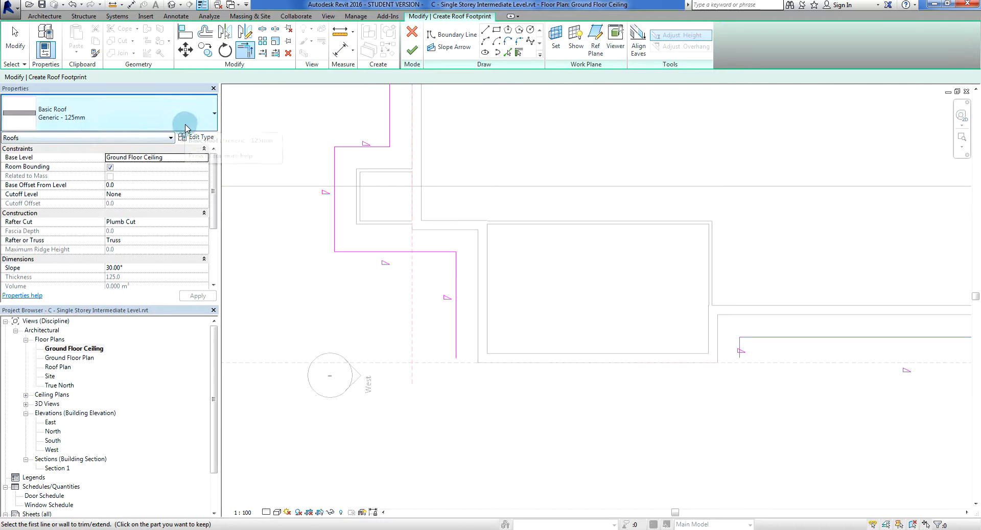
pyautogui.click(518, 53)
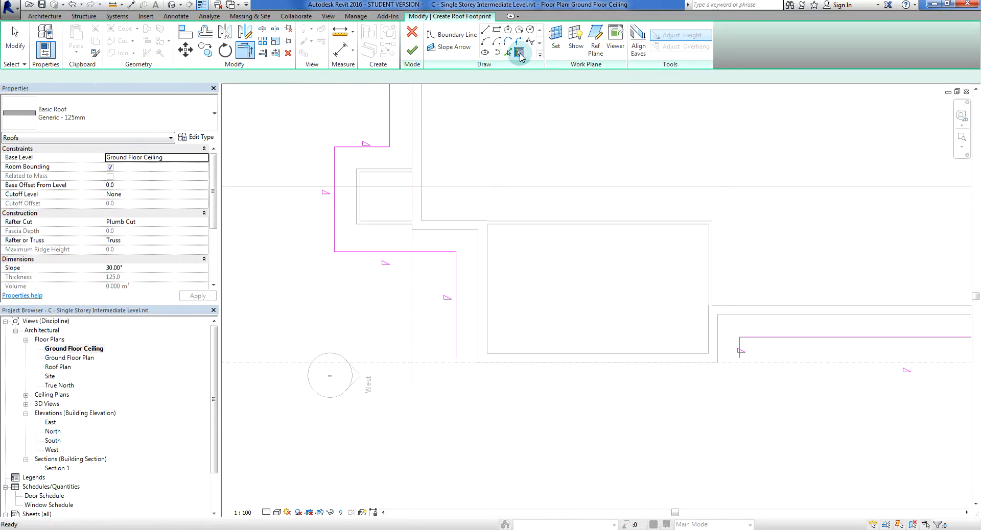
pyautogui.scroll(4, 592, 373)
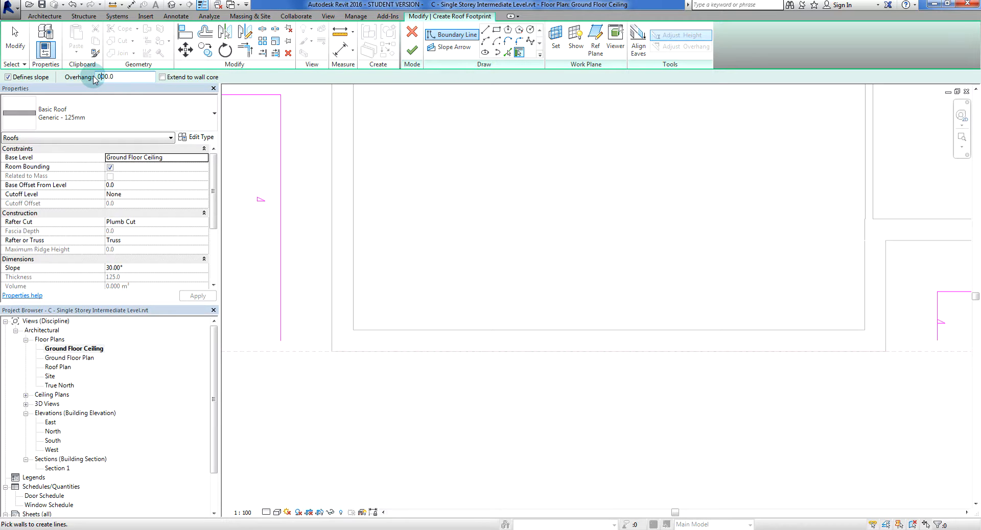
pyautogui.click(452, 353)
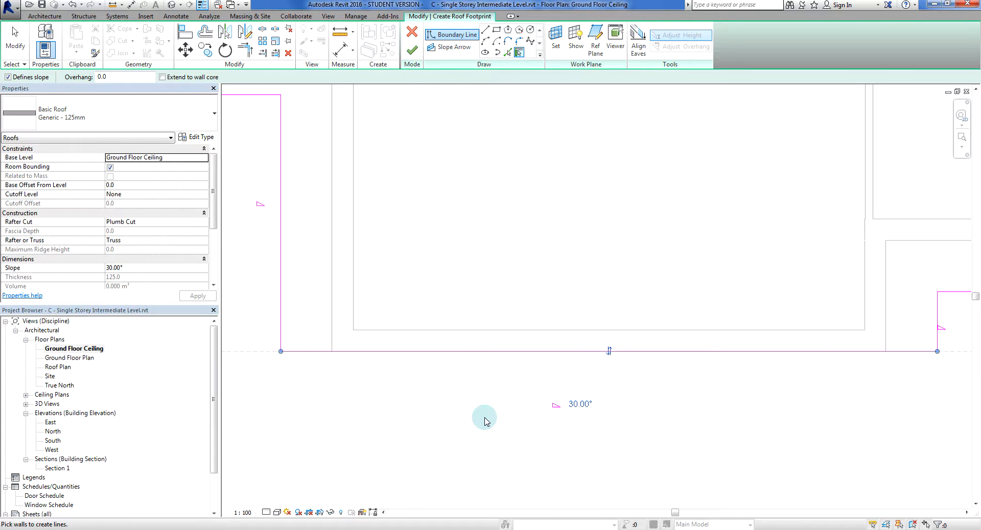
# Step: Set the roof slope to 22.5° and finish the footprint sketch
pyautogui.scroll(-3, 485, 421)
pyautogui.scroll(3, 478, 380)
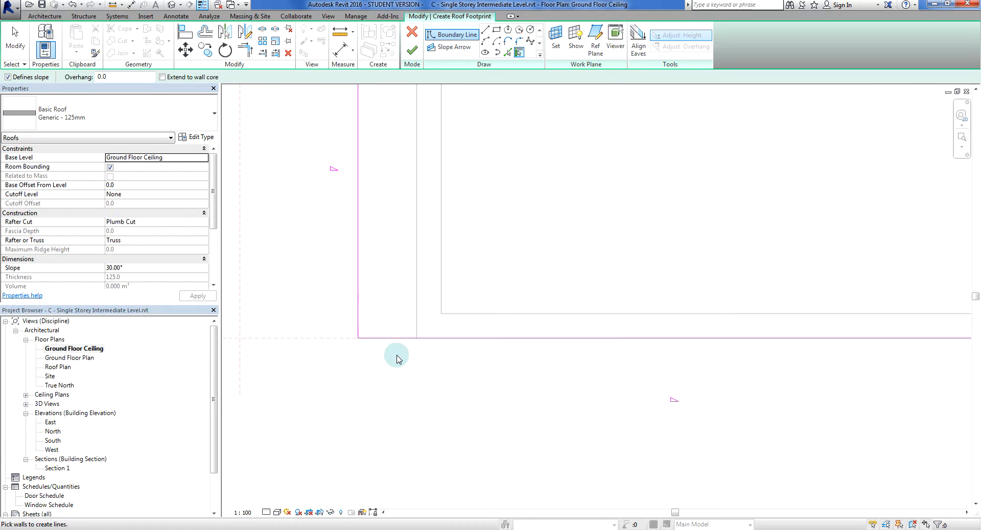
pyautogui.scroll(-4, 387, 324)
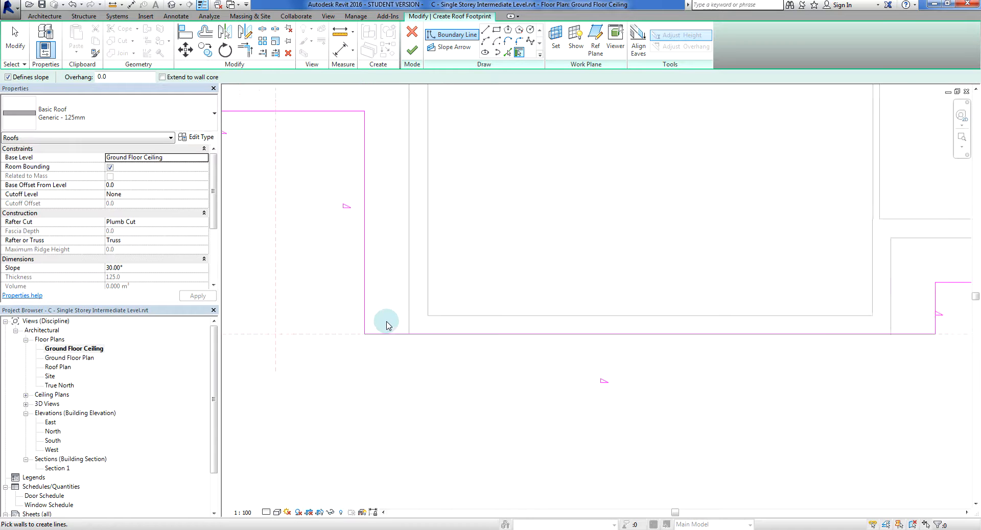
pyautogui.scroll(-2, 486, 353)
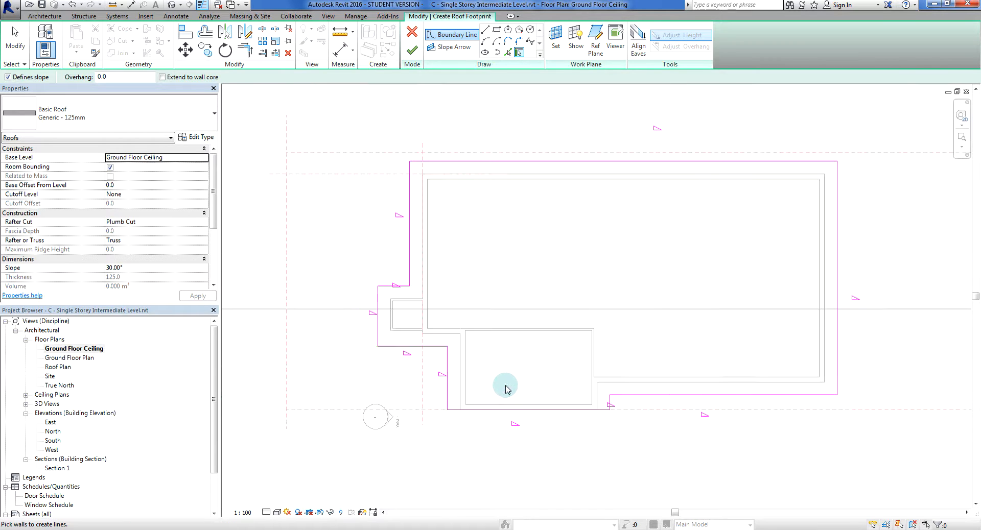
pyautogui.scroll(1, 506, 389)
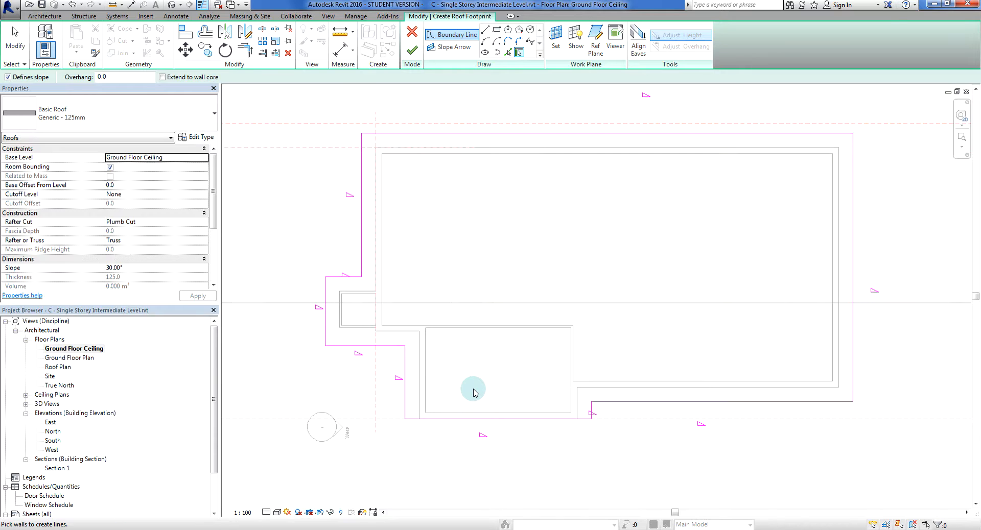
pyautogui.moveTo(475, 389); pyautogui.dragTo(500, 383, button='middle')
pyautogui.scroll(-1, 526, 378)
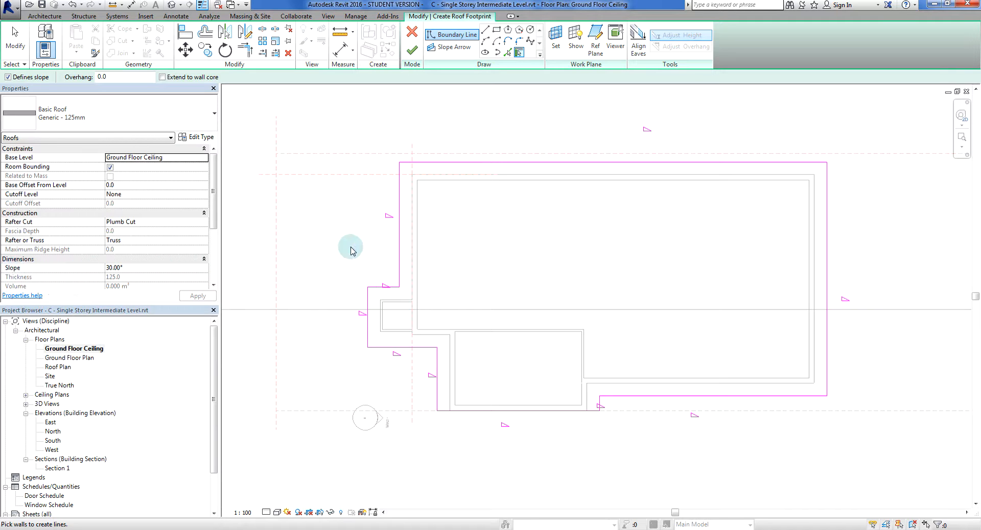
pyautogui.click(121, 267)
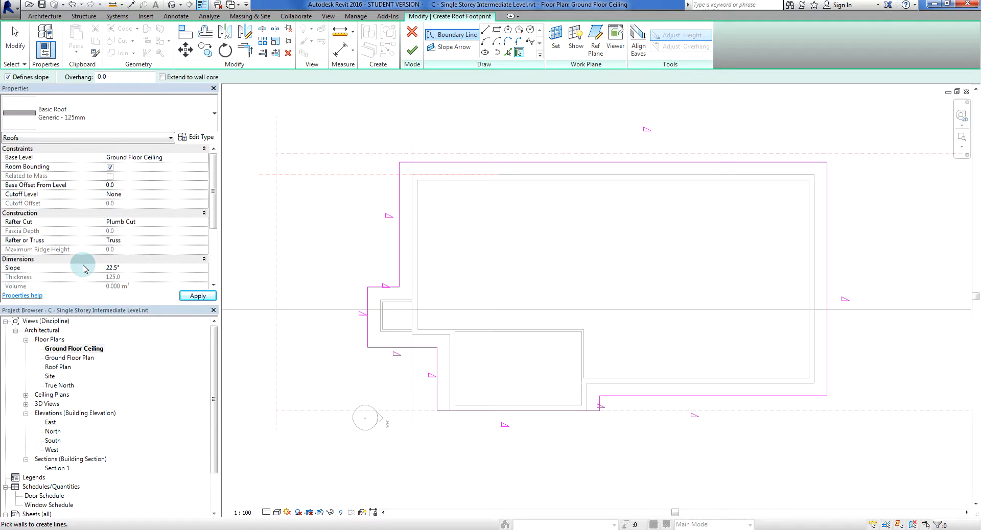
pyautogui.click(197, 296)
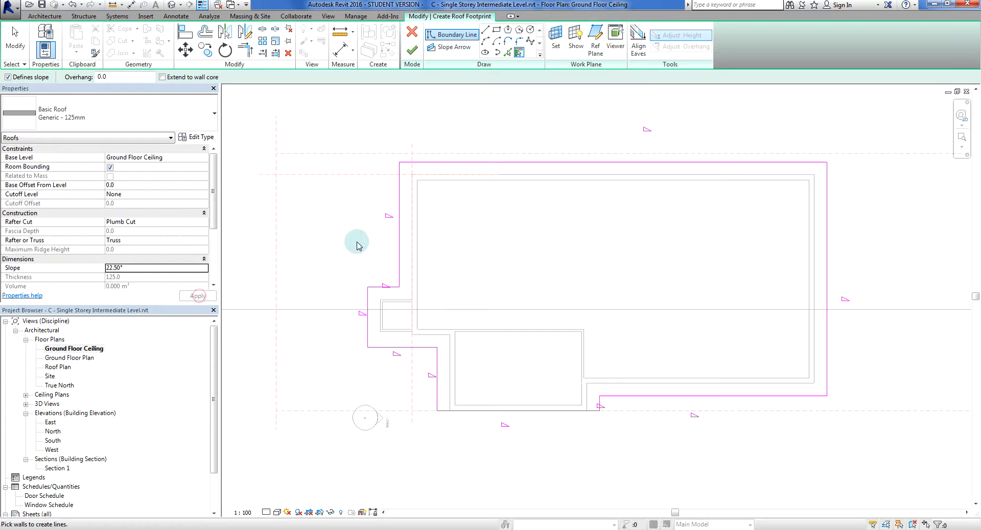
pyautogui.click(415, 54)
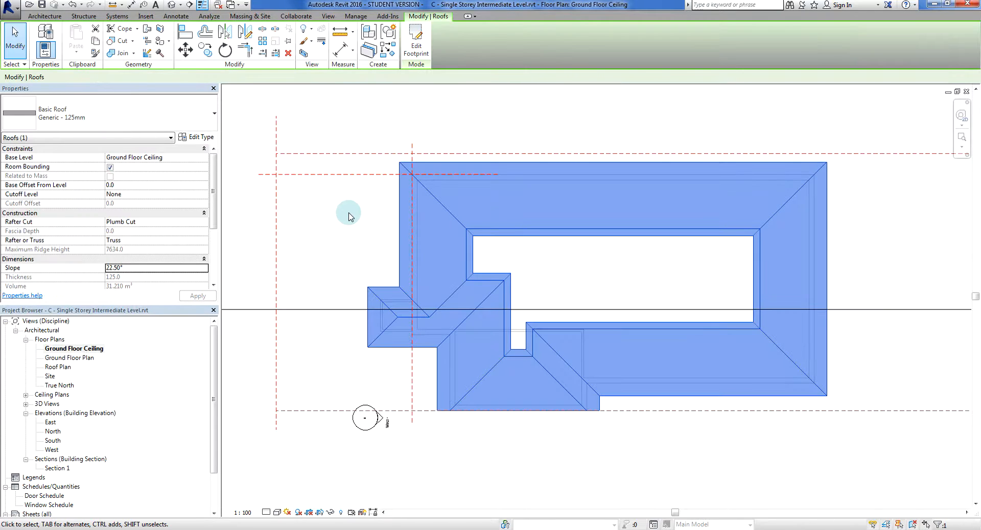
# Step: Deselect the new roof and open the default 3D view
pyautogui.click(351, 223)
pyautogui.scroll(1, 467, 357)
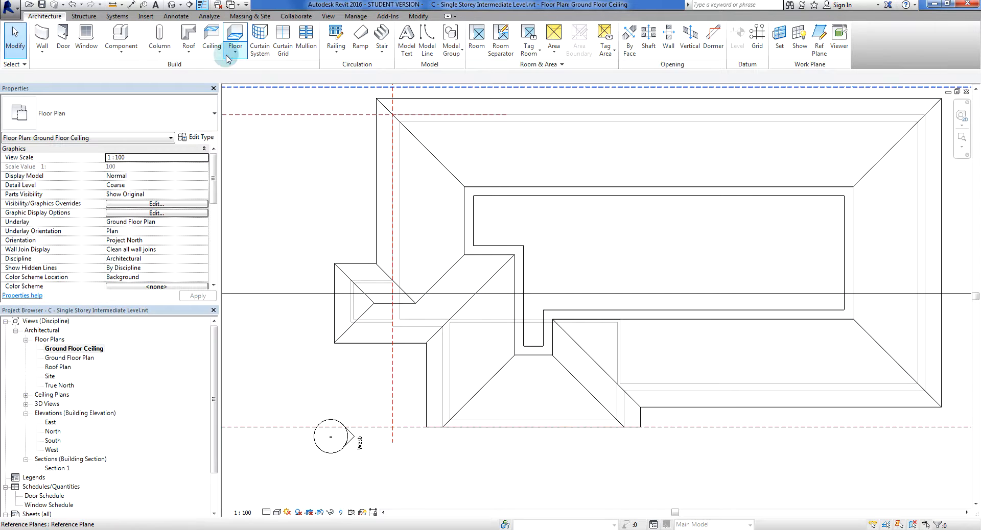
pyautogui.scroll(-2, 306, 164)
pyautogui.moveTo(306, 164); pyautogui.dragTo(337, 200, button='middle')
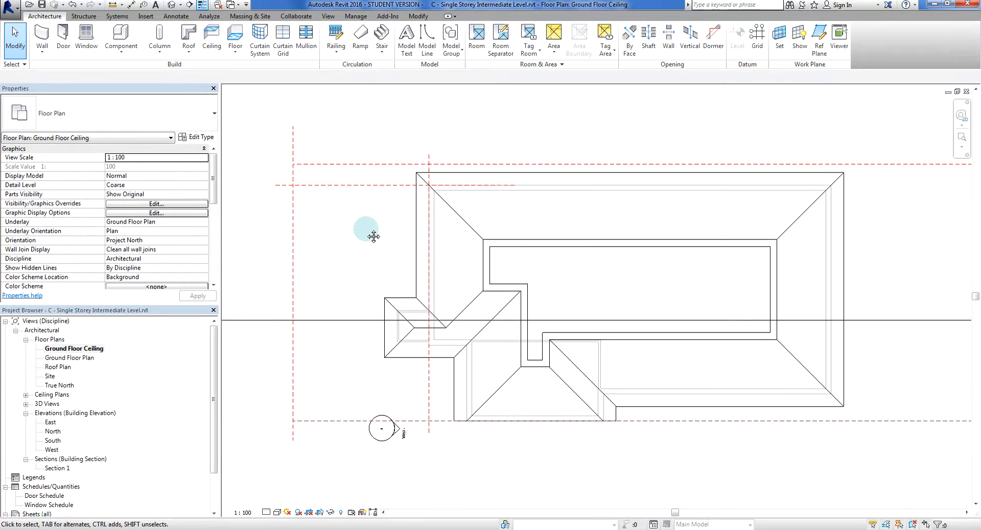
pyautogui.click(172, 5)
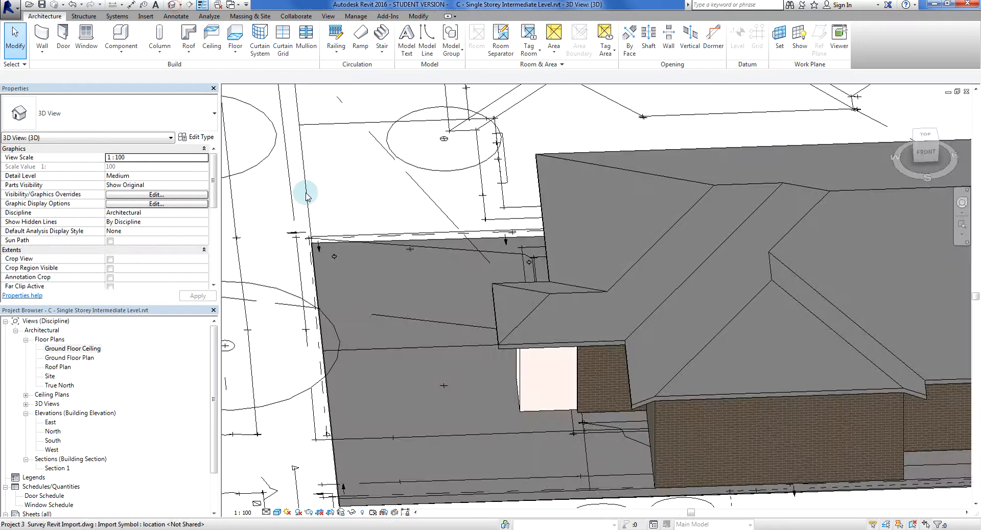
# Step: Delete the imported survey drawing around the house in the 3D view
pyautogui.scroll(-2, 510, 342)
pyautogui.moveTo(512, 350); pyautogui.dragTo(511, 248, button='middle')
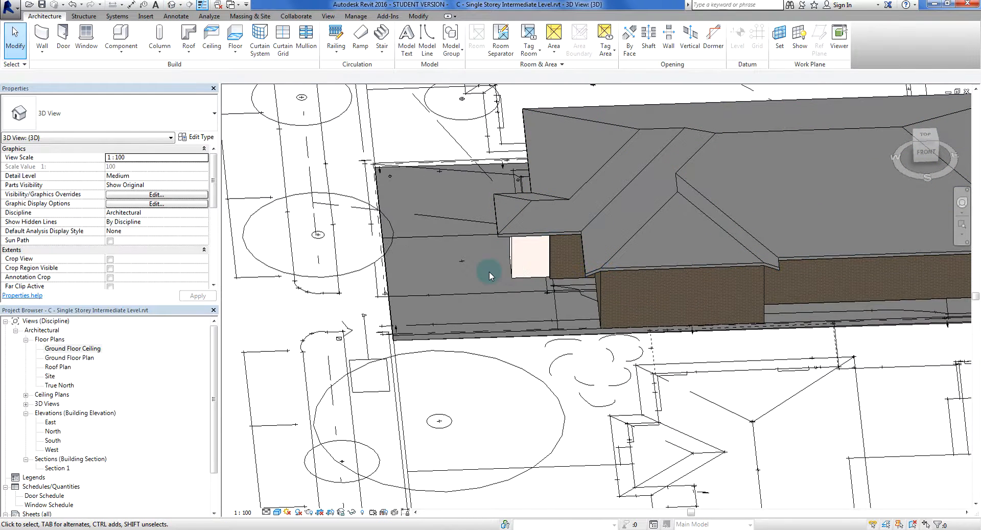
pyautogui.click(365, 367)
pyautogui.press('Delete')
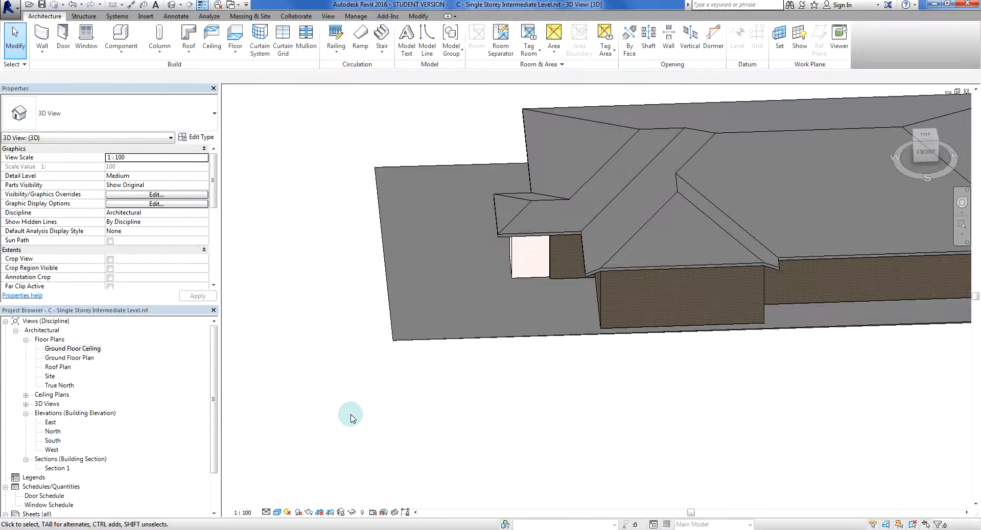
# Step: Examine the hipped roof and its eaves from the front-left corner of the house in 3D
pyautogui.scroll(-2, 352, 411)
pyautogui.keyDown('shift'); pyautogui.moveTo(413, 416); pyautogui.dragTo(541, 409, button='middle'); pyautogui.keyUp('shift')
pyautogui.keyDown('shift'); pyautogui.moveTo(511, 460); pyautogui.dragTo(657, 459, button='middle'); pyautogui.keyUp('shift')
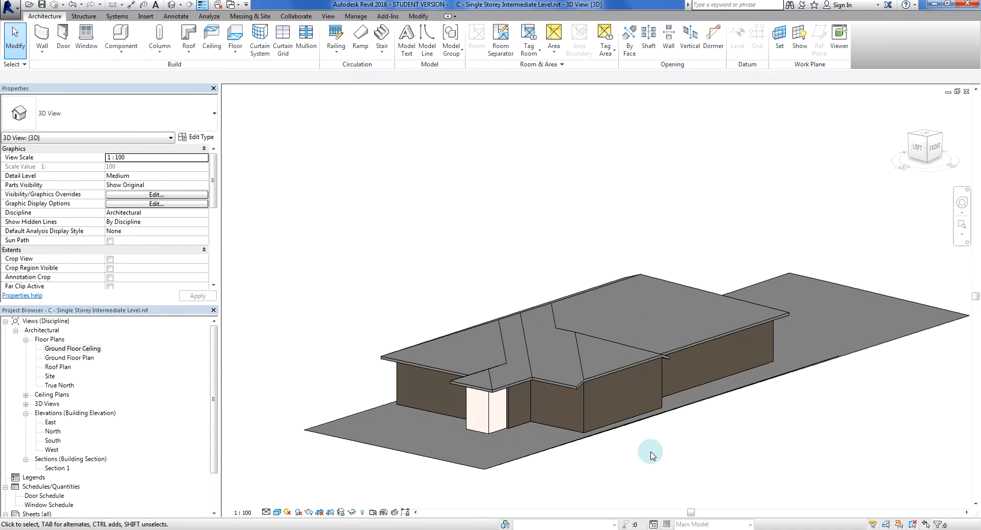
pyautogui.scroll(2, 709, 466)
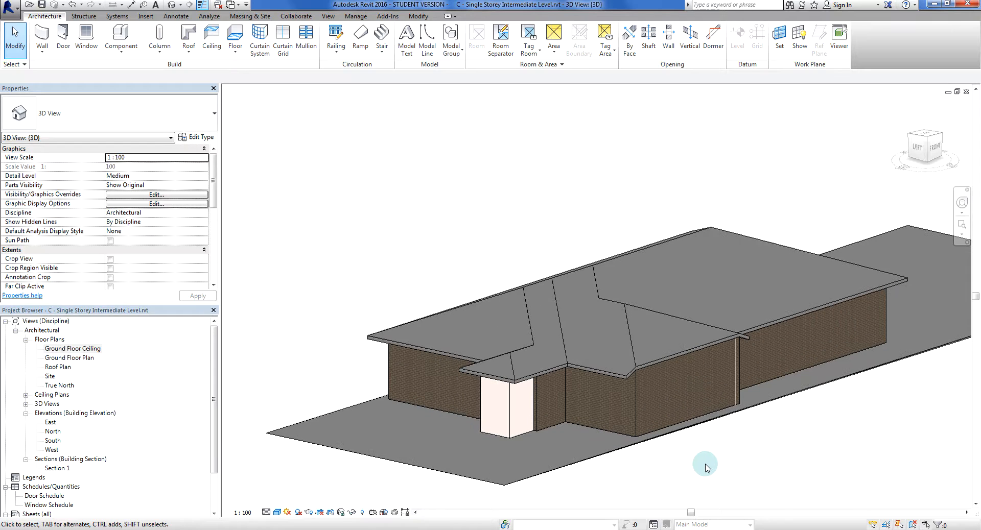